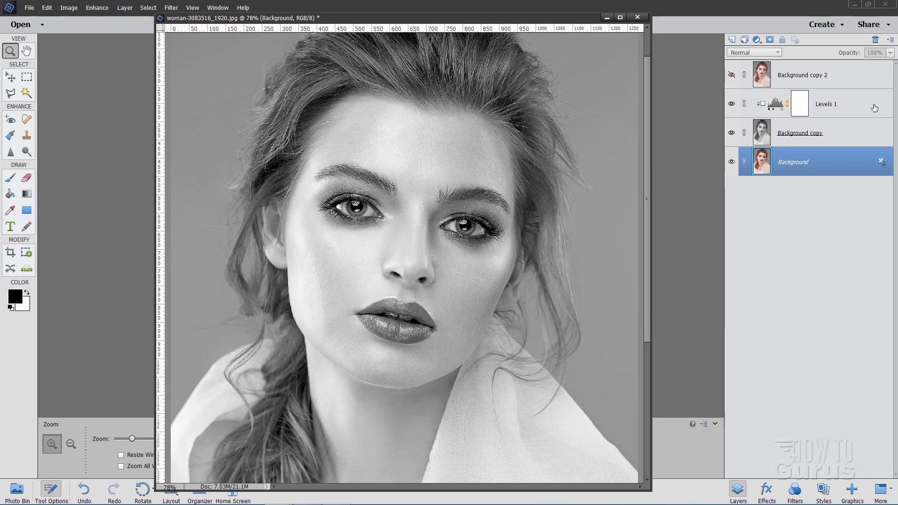
# Delete the Background copy 2, Levels 1 and Background copy layers, leaving only the Background layer.
pyautogui.click(854, 82)
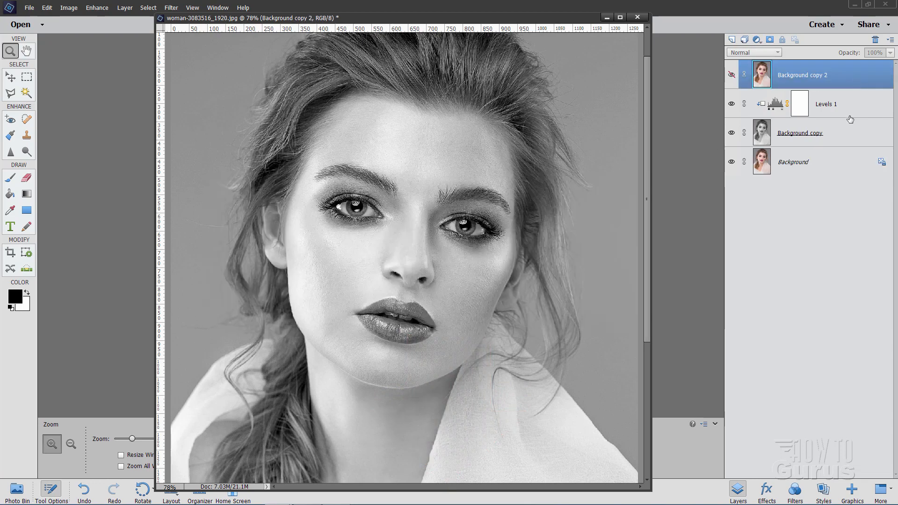
pyautogui.keyDown('shift'); pyautogui.click(841, 133); pyautogui.keyUp('shift')
pyautogui.click(875, 40)
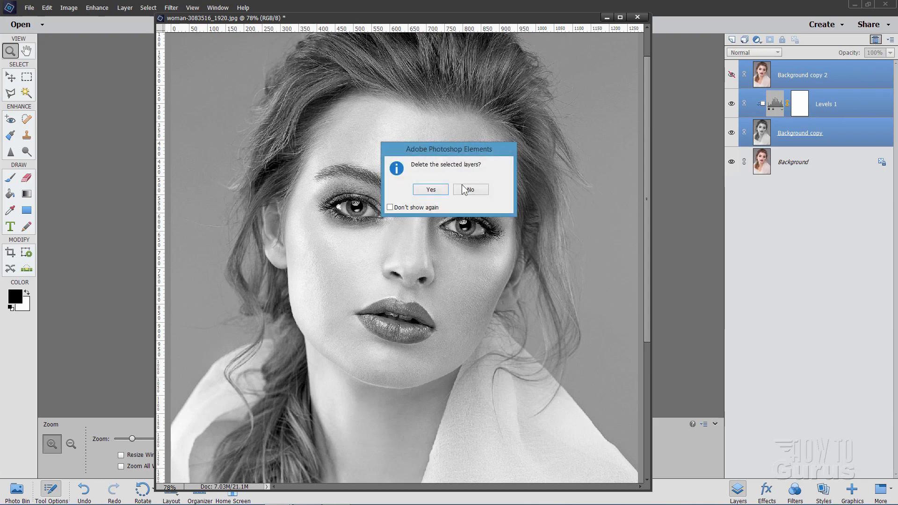
pyautogui.click(430, 189)
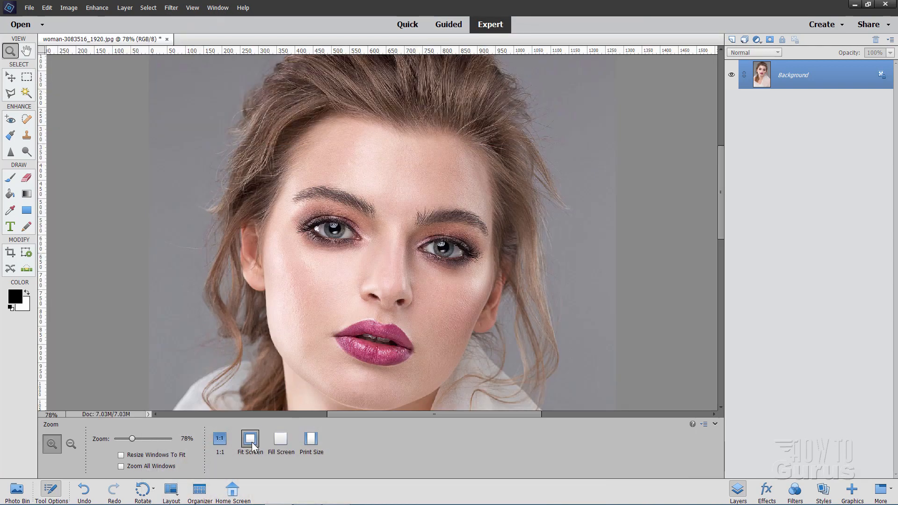
# Duplicate the Background layer with the default name and hide the original Background layer.
pyautogui.click(251, 442)
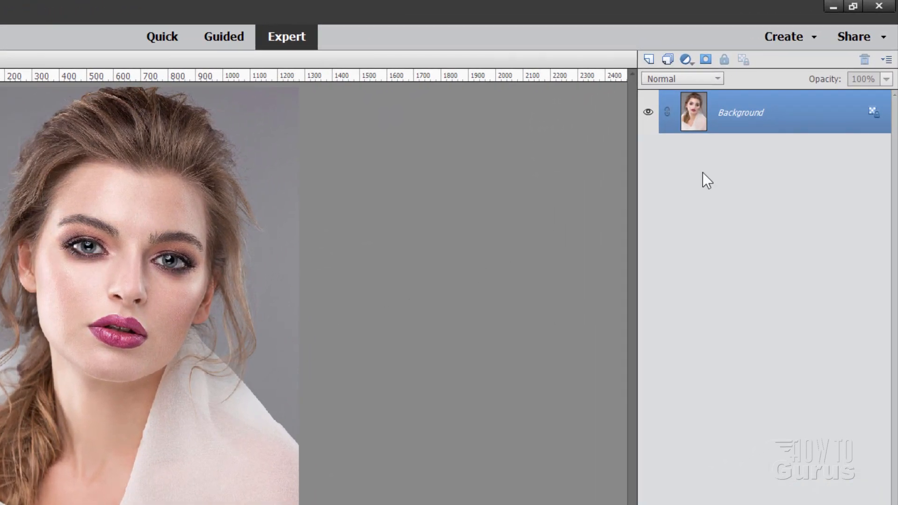
pyautogui.rightClick(736, 117)
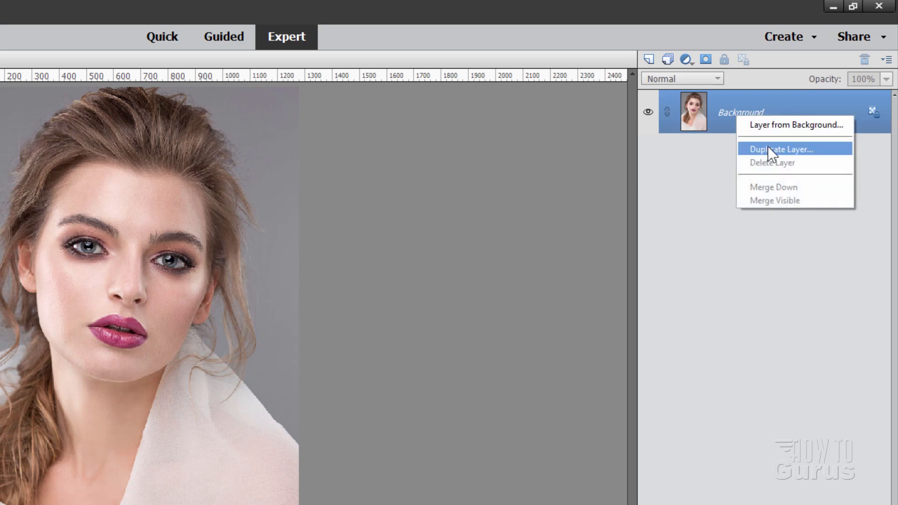
pyautogui.click(768, 147)
pyautogui.click(350, 230)
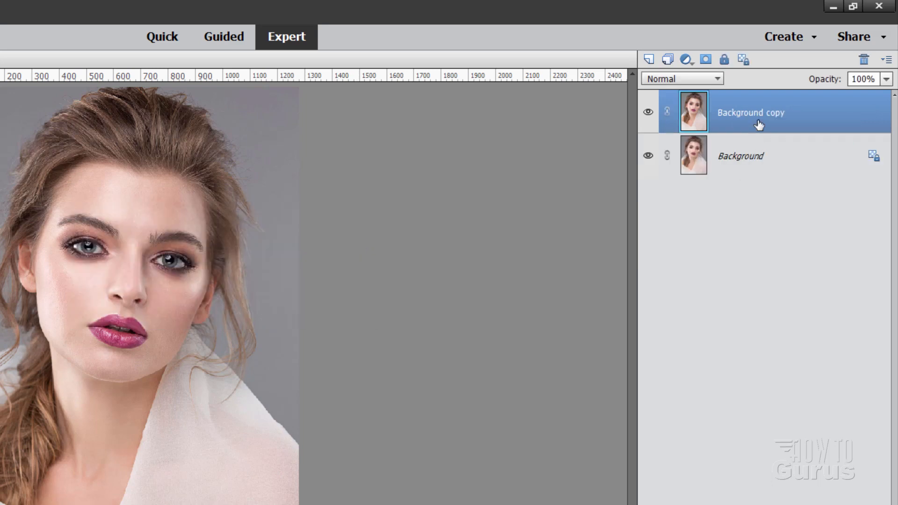
pyautogui.click(648, 156)
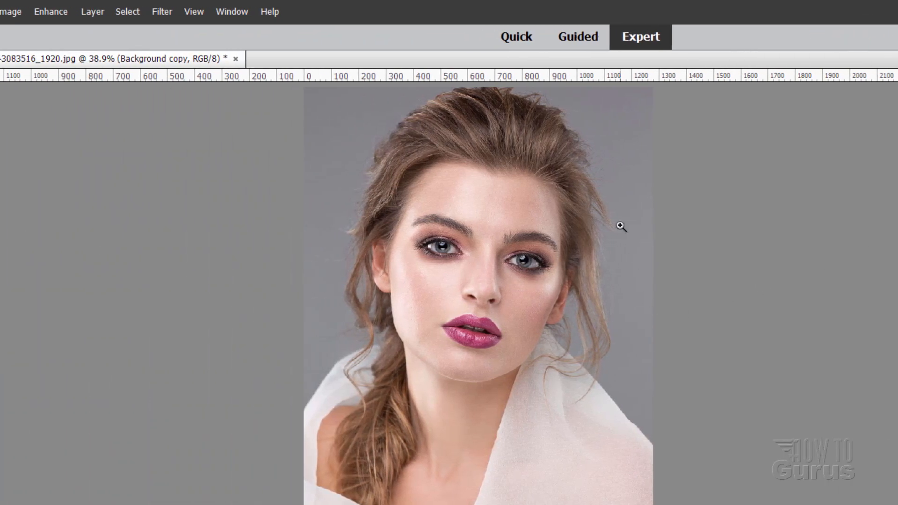
# Start the Convert to Black and White enhancement on the duplicated portrait layer.
pyautogui.press('v')
pyautogui.click(44, 6)
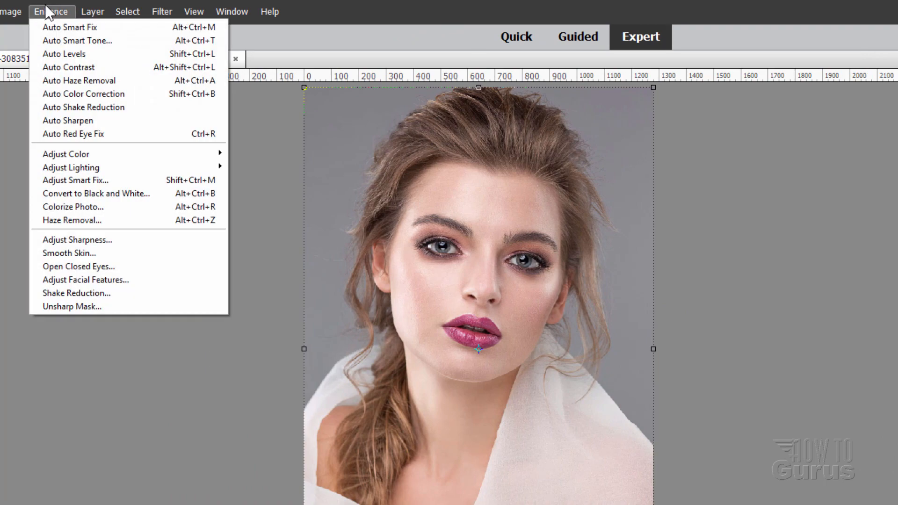
pyautogui.click(109, 191)
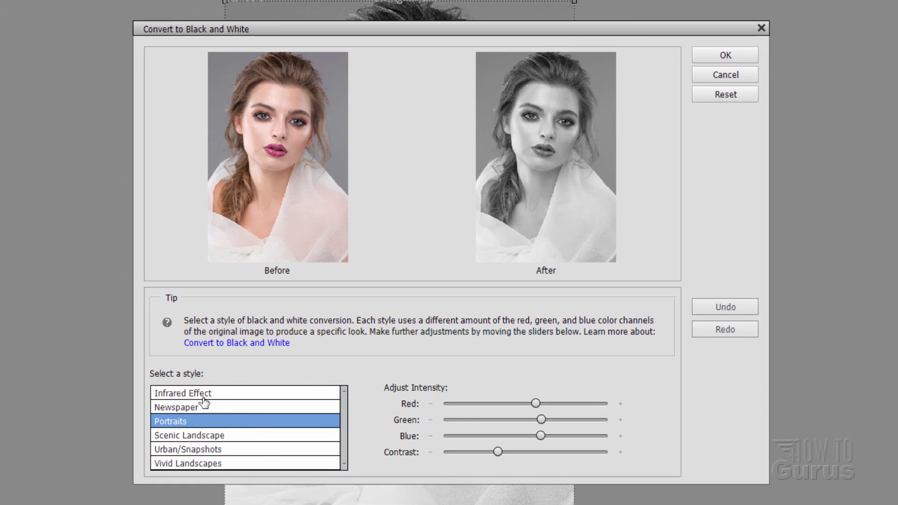
# Compare the Infrared Effect, Newspaper, Portraits, Scenic Landscape, Urban/Snapshots and Vivid Landscapes conversion styles in the preview.
pyautogui.click(192, 394)
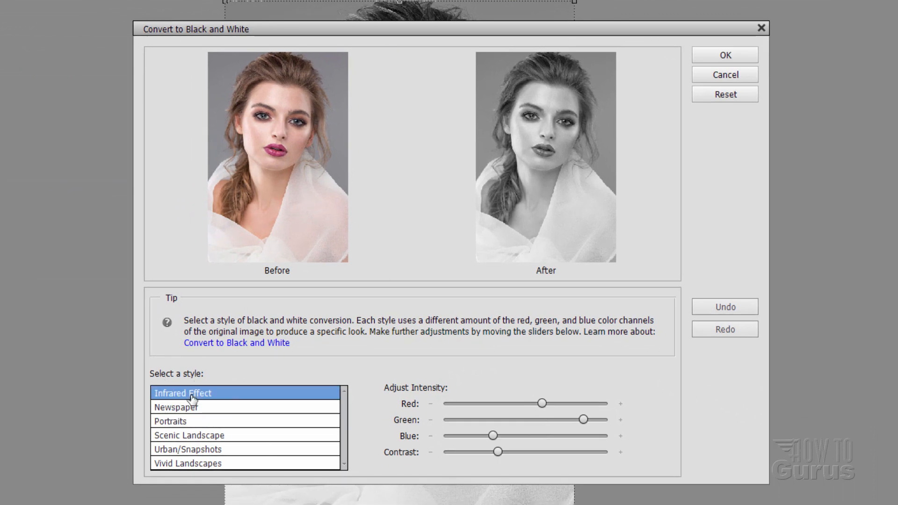
pyautogui.click(181, 408)
pyautogui.click(181, 424)
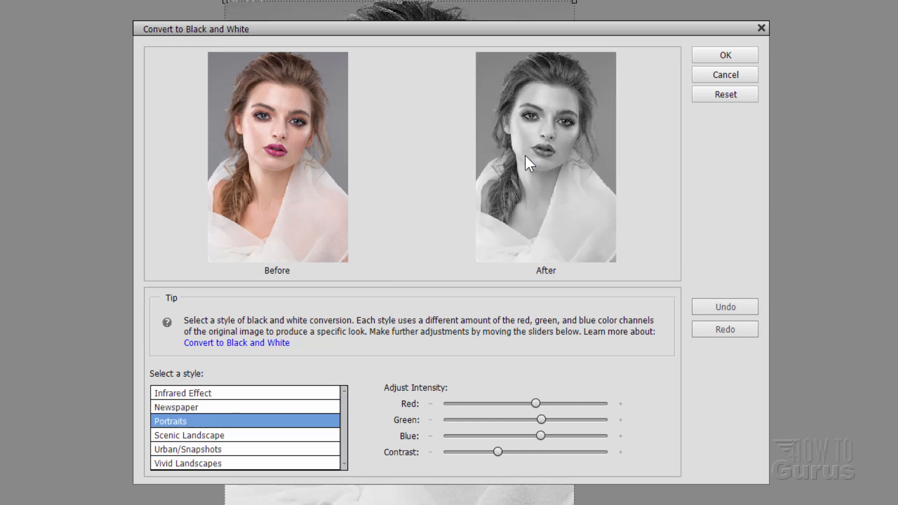
pyautogui.click(186, 437)
pyautogui.click(213, 451)
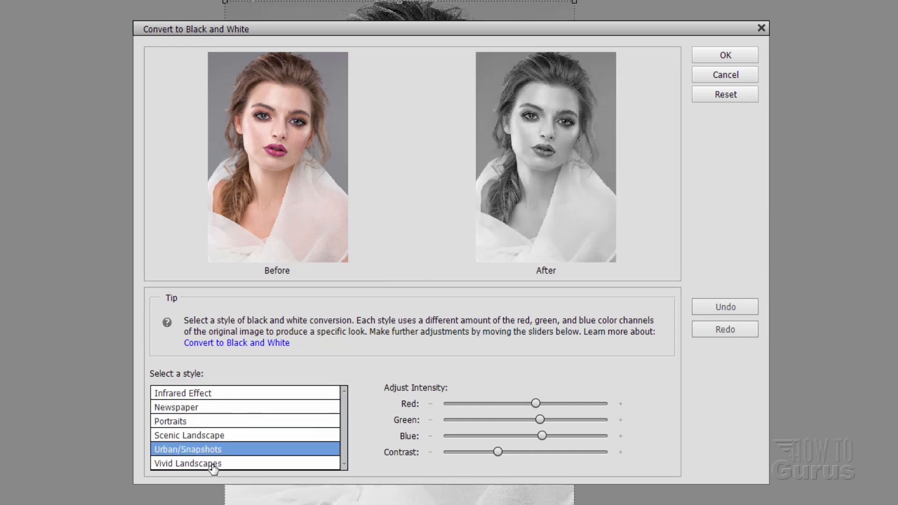
pyautogui.click(217, 464)
pyautogui.click(196, 422)
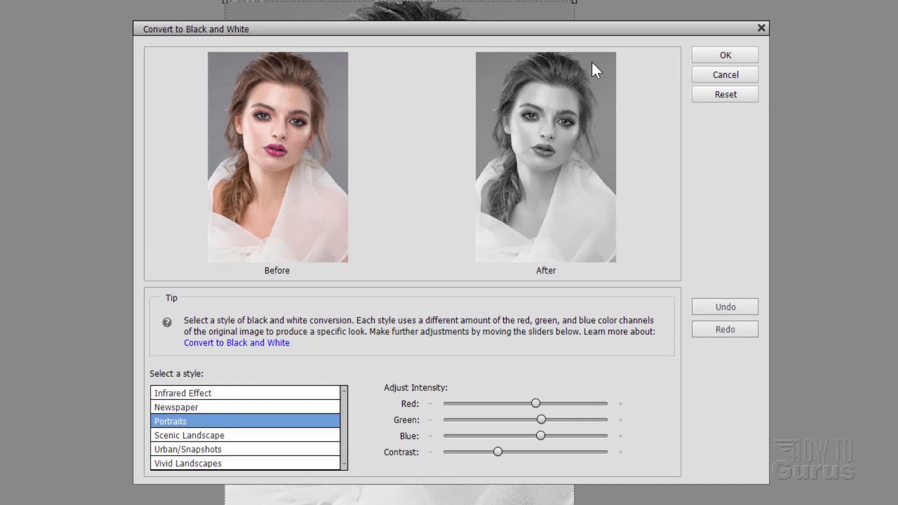
pyautogui.click(185, 396)
pyautogui.click(202, 408)
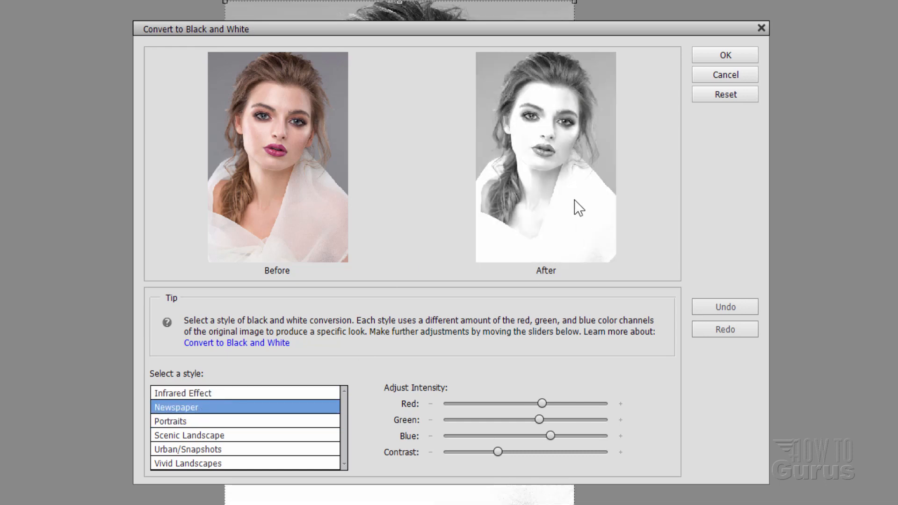
# Apply the black and white conversion with the Portraits style.
pyautogui.click(206, 422)
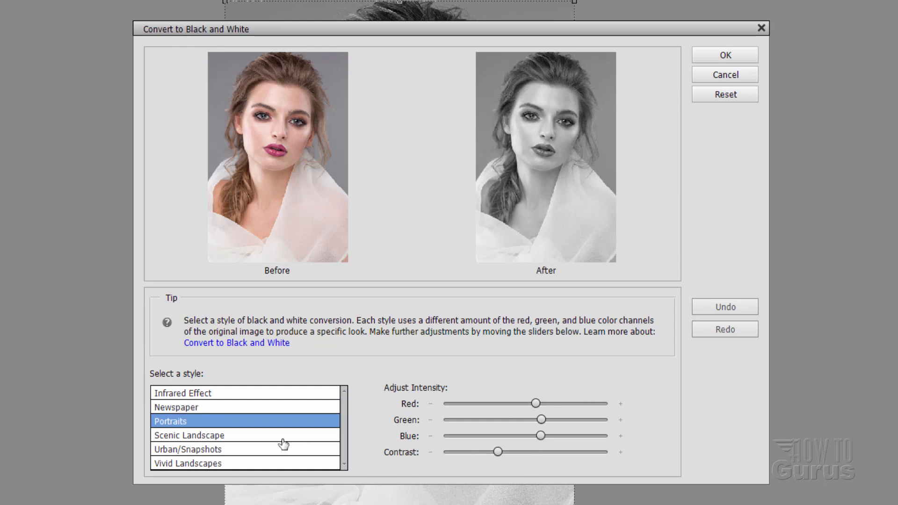
pyautogui.click(719, 58)
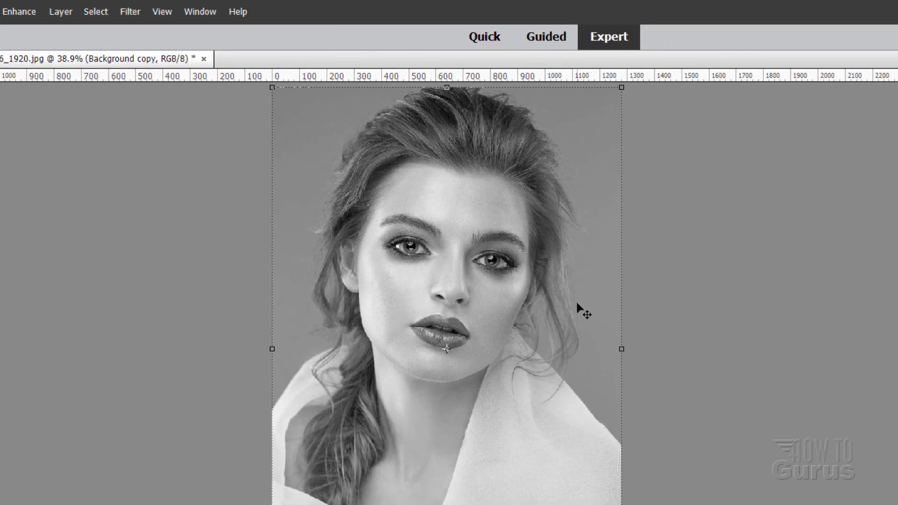
# Add a Levels adjustment layer above the black and white layer, using the previous layer to create a clipping mask.
pyautogui.click(53, 14)
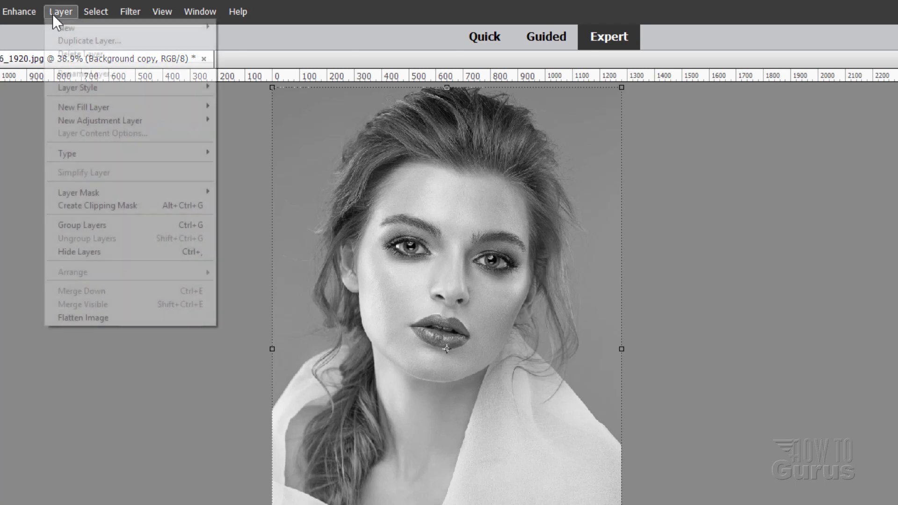
pyautogui.moveTo(145, 123)
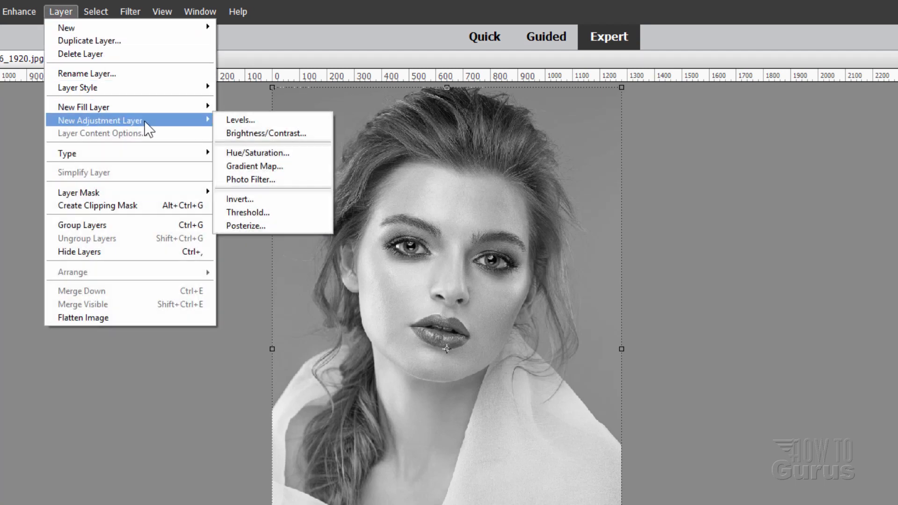
pyautogui.click(217, 120)
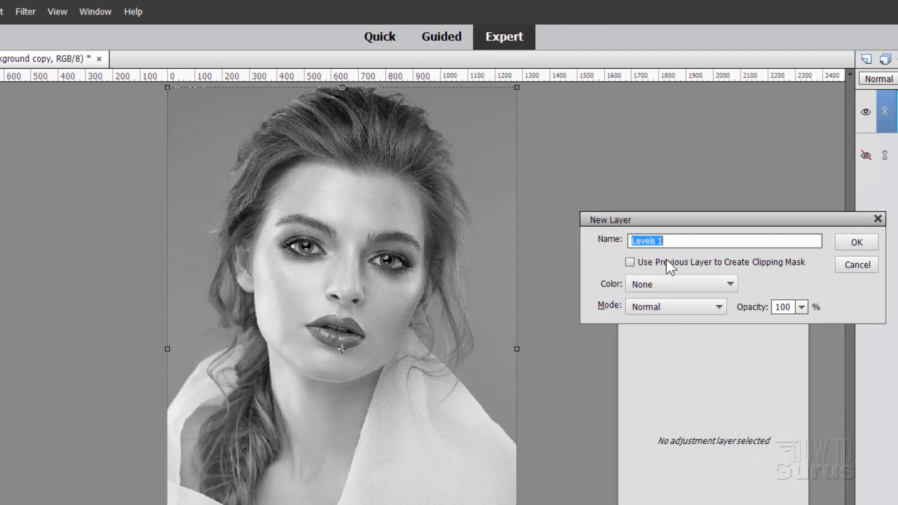
pyautogui.press('Tab')
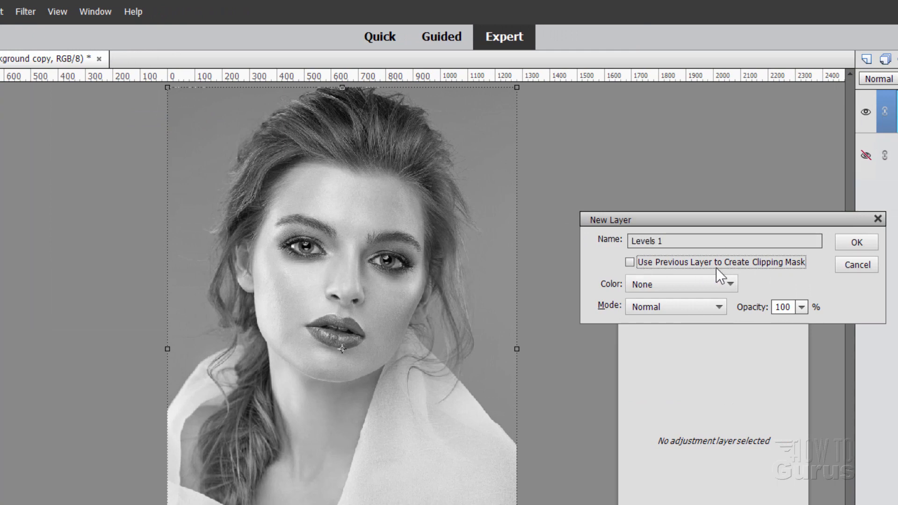
pyautogui.click(630, 262)
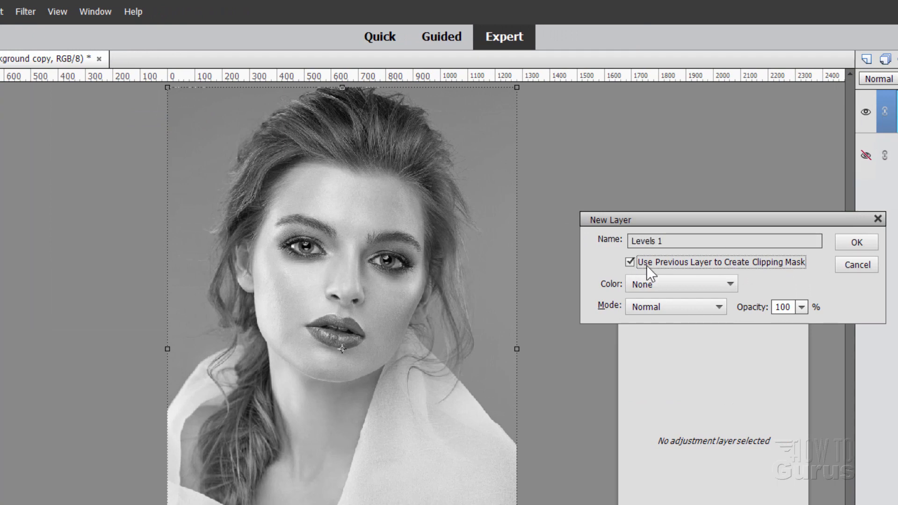
pyautogui.click(848, 245)
# Set the RGB input levels of the Levels adjustment to 28 for shadows, 1.19 for midtones and 246 for highlights.
pyautogui.moveTo(756, 282); pyautogui.dragTo(675, 150)
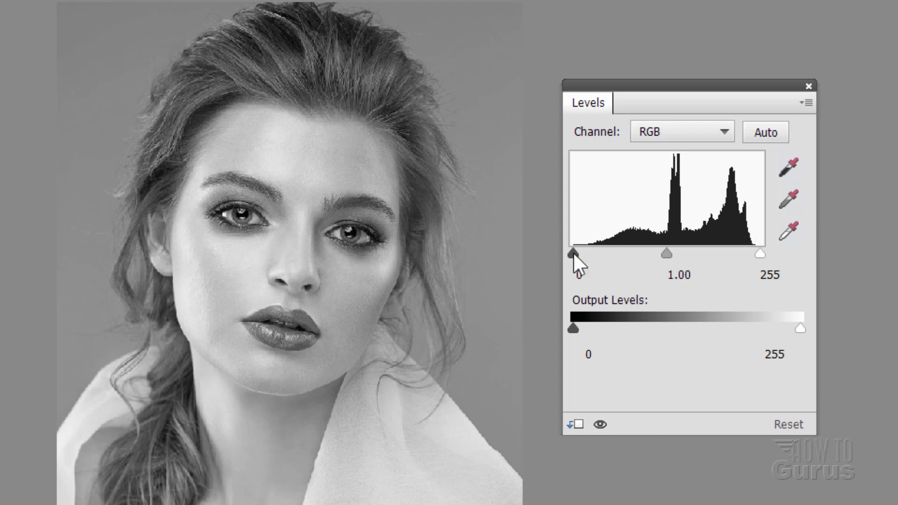
pyautogui.moveTo(573, 254); pyautogui.dragTo(596, 252)
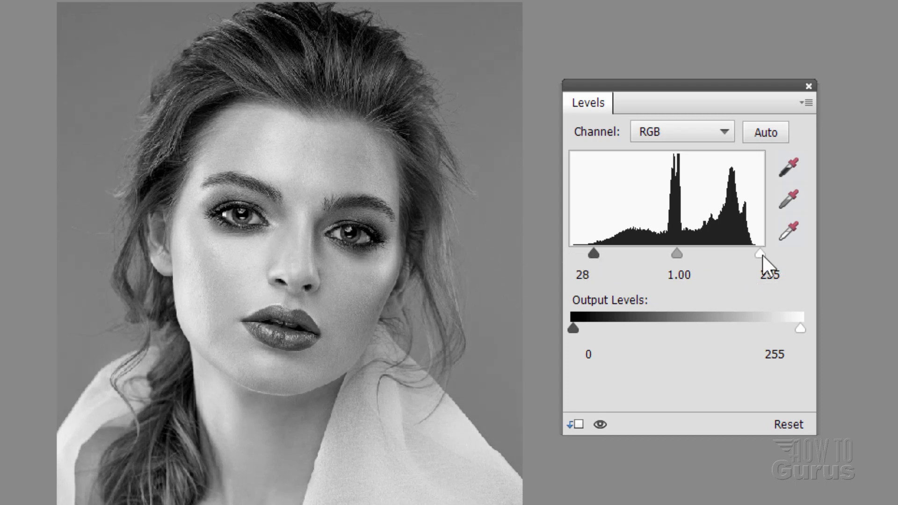
pyautogui.moveTo(760, 254); pyautogui.dragTo(755, 254)
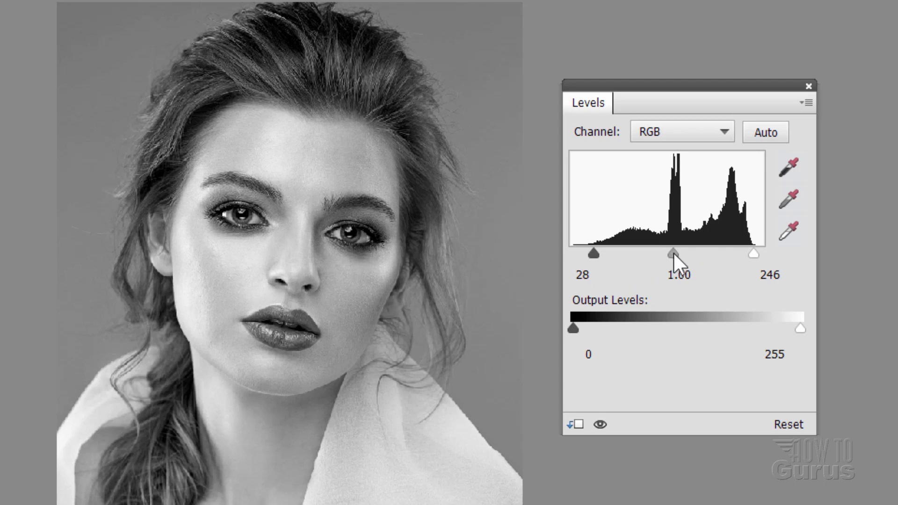
pyautogui.moveTo(673, 253); pyautogui.dragTo(653, 247)
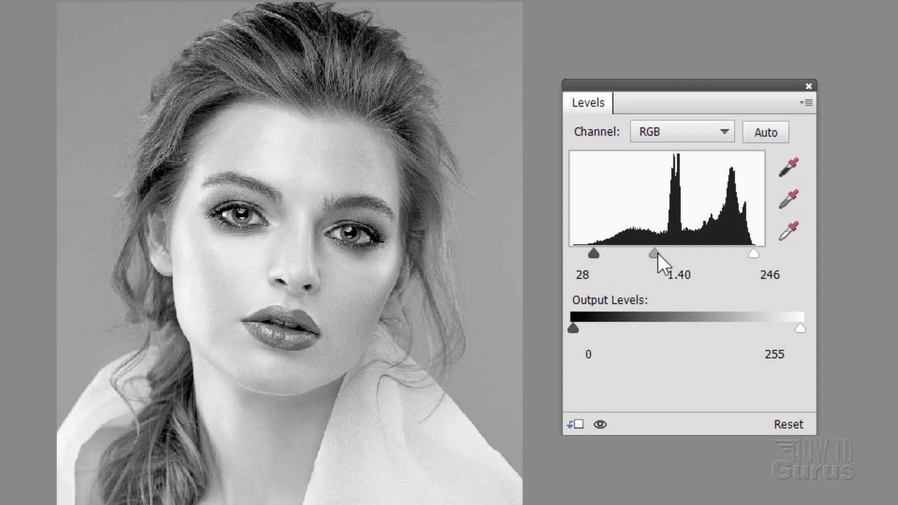
pyautogui.moveTo(657, 253); pyautogui.dragTo(663, 251)
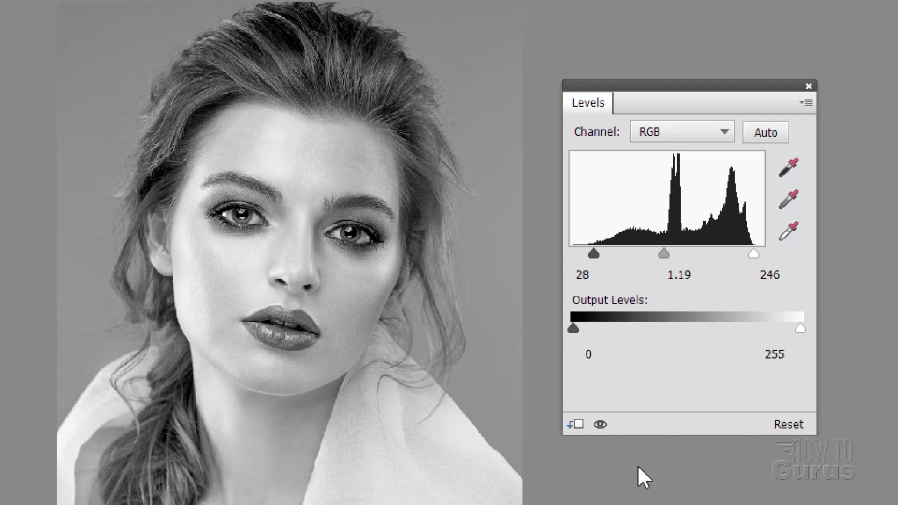
# Toggle the Levels adjustment's visibility repeatedly to compare the portrait before and after.
pyautogui.click(600, 427)
pyautogui.click(599, 426)
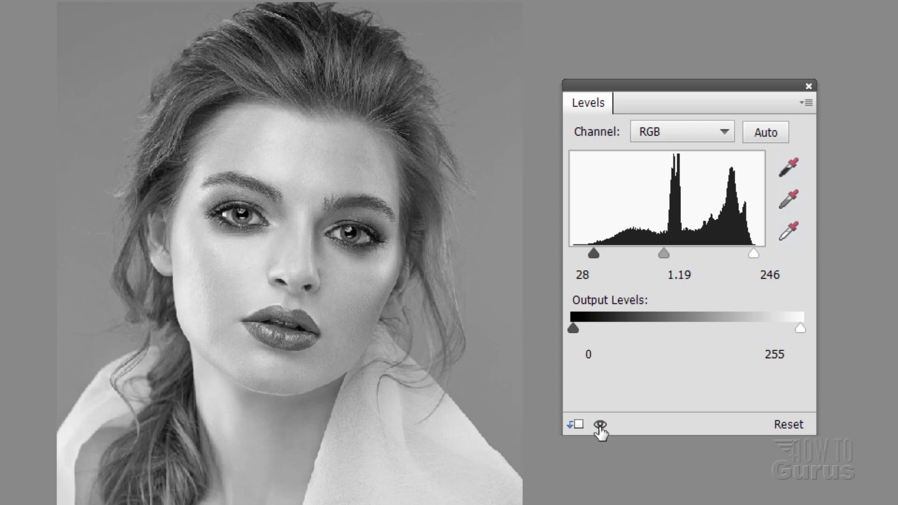
pyautogui.click(600, 426)
pyautogui.click(600, 426)
pyautogui.click(599, 425)
pyautogui.click(600, 426)
pyautogui.click(600, 426)
pyautogui.click(600, 426)
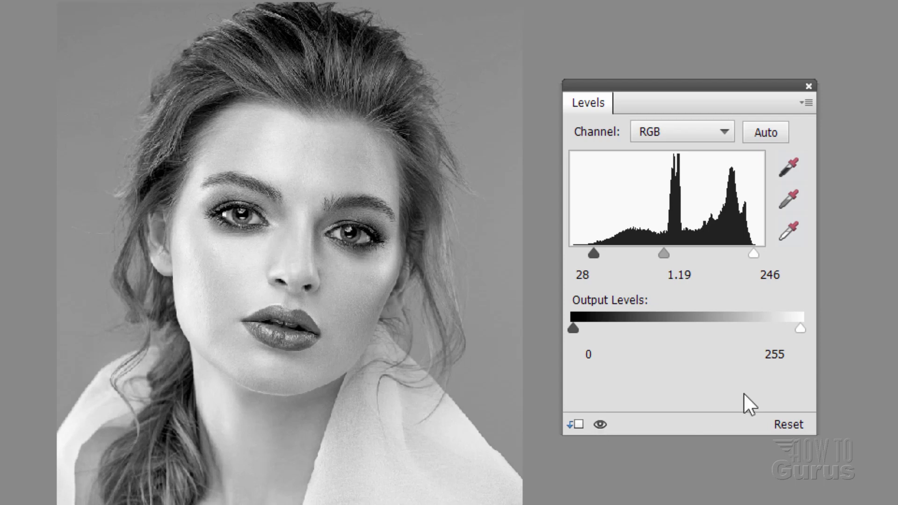
pyautogui.click(726, 132)
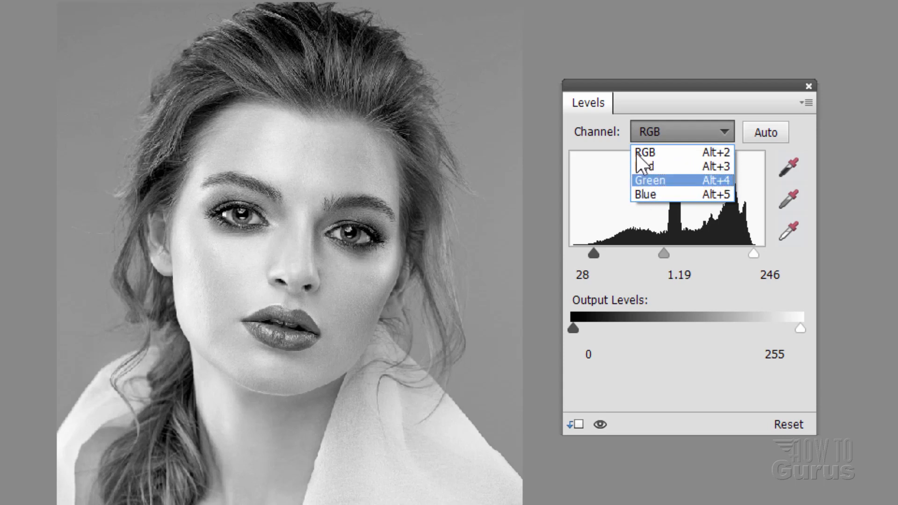
pyautogui.click(609, 113)
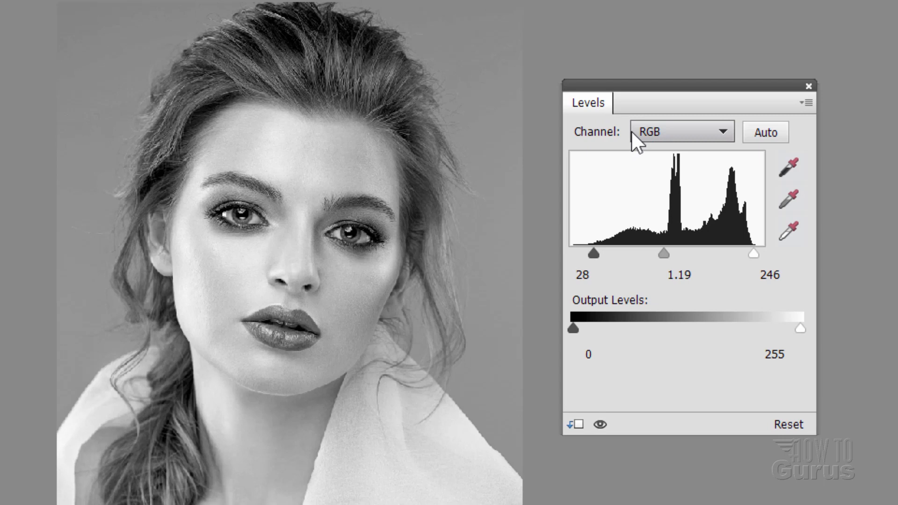
pyautogui.click(692, 132)
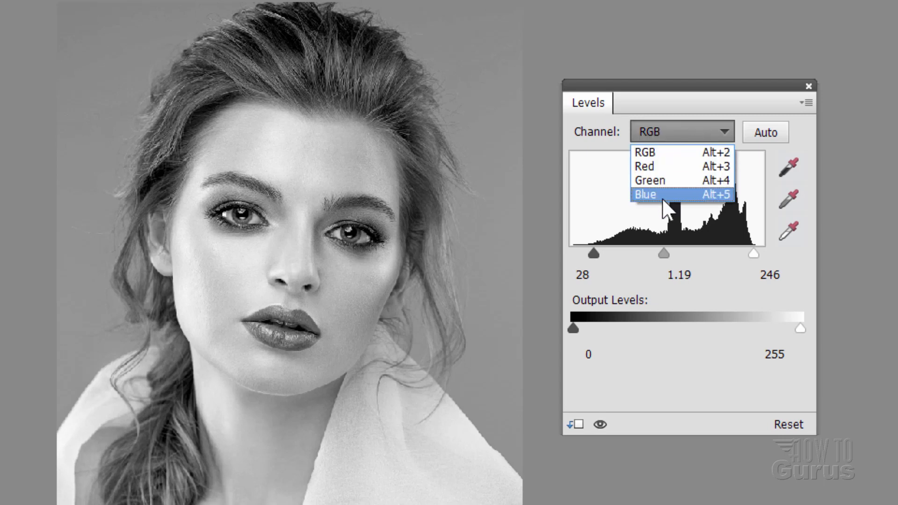
pyautogui.click(662, 136)
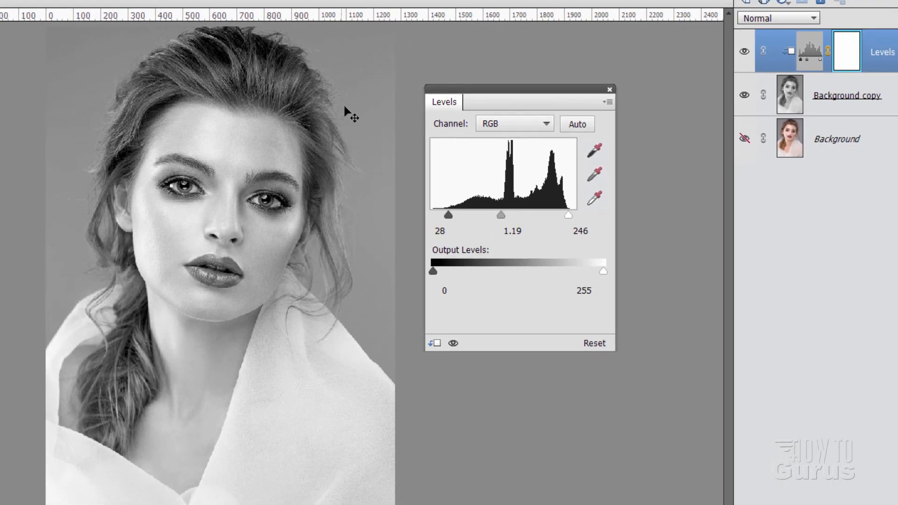
# Duplicate the hidden color Background layer again within the same document, keeping the default name.
pyautogui.click(838, 147)
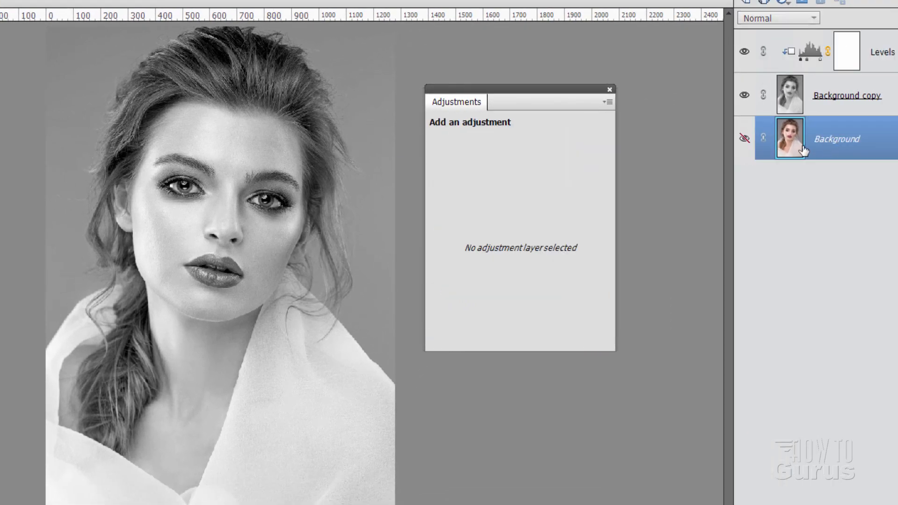
pyautogui.rightClick(837, 143)
pyautogui.click(852, 168)
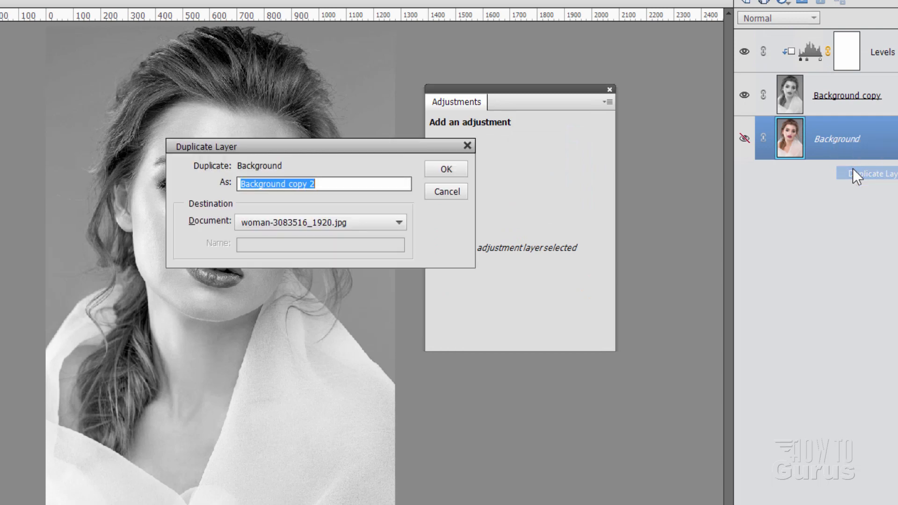
pyautogui.click(436, 171)
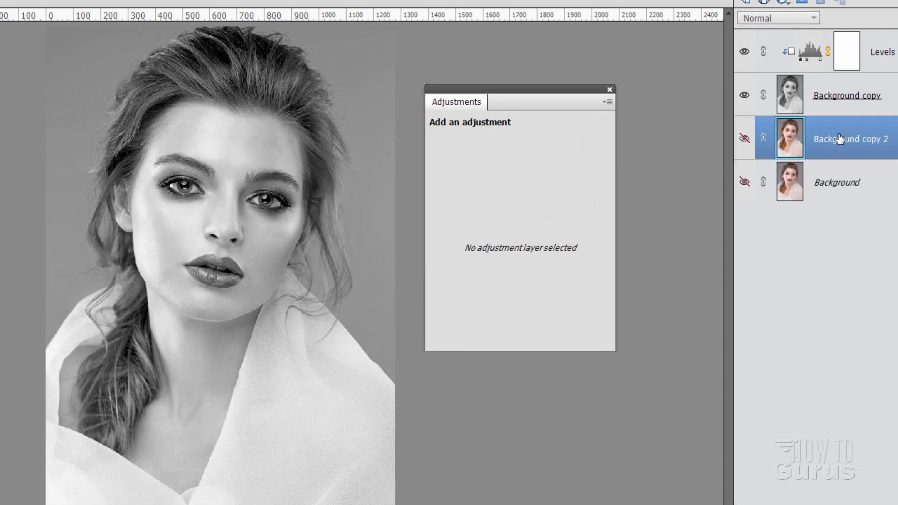
# Move the color duplicate, Background copy 2, above the Levels adjustment at the top of the layer stack and make it visible.
pyautogui.moveTo(838, 143); pyautogui.dragTo(819, 37)
pyautogui.click(744, 51)
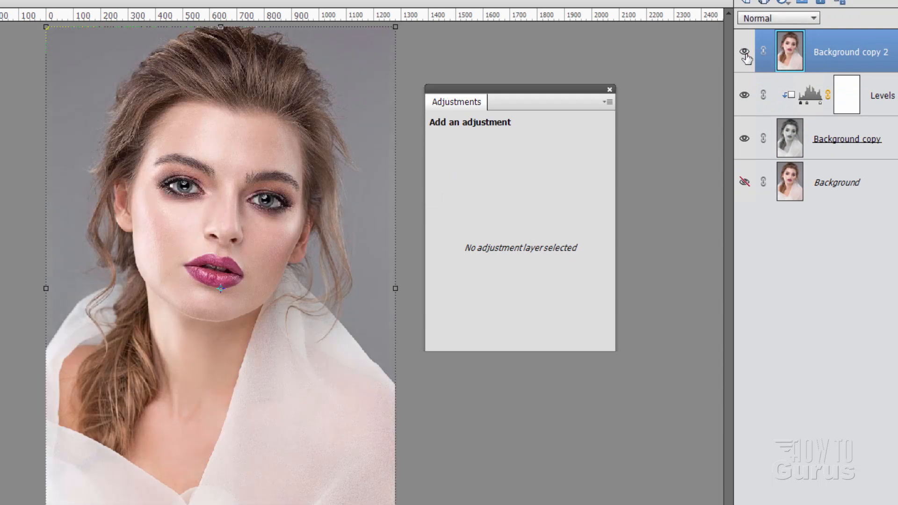
# Toggle the top color layer's visibility repeatedly to compare the color and black and white portraits, leaving it hidden.
pyautogui.click(745, 54)
pyautogui.click(745, 53)
pyautogui.click(745, 53)
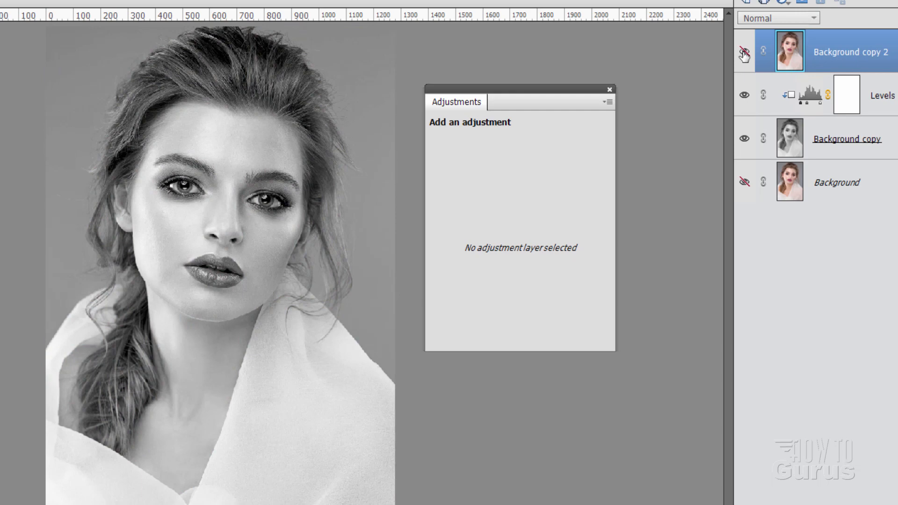
pyautogui.click(747, 53)
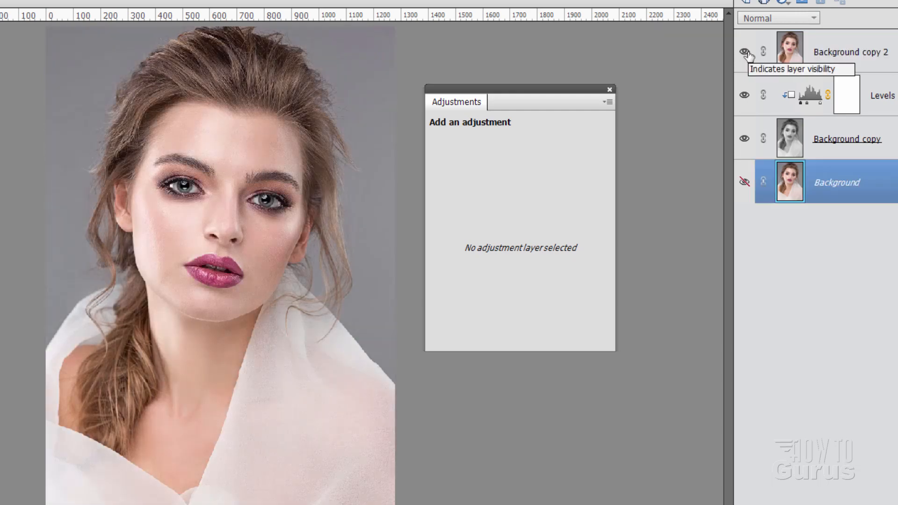
pyautogui.click(745, 53)
pyautogui.click(745, 53)
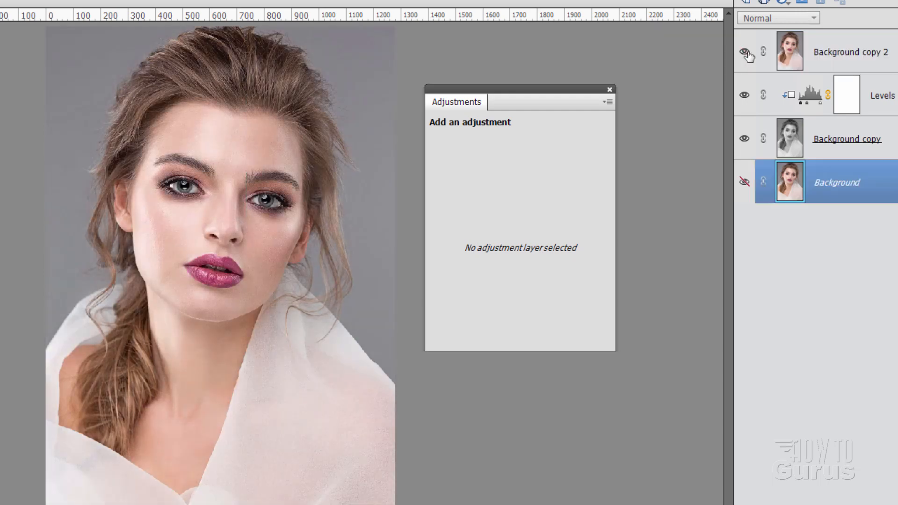
pyautogui.click(746, 54)
pyautogui.click(746, 54)
pyautogui.click(745, 53)
pyautogui.click(746, 53)
pyautogui.click(746, 54)
pyautogui.click(746, 54)
pyautogui.click(745, 54)
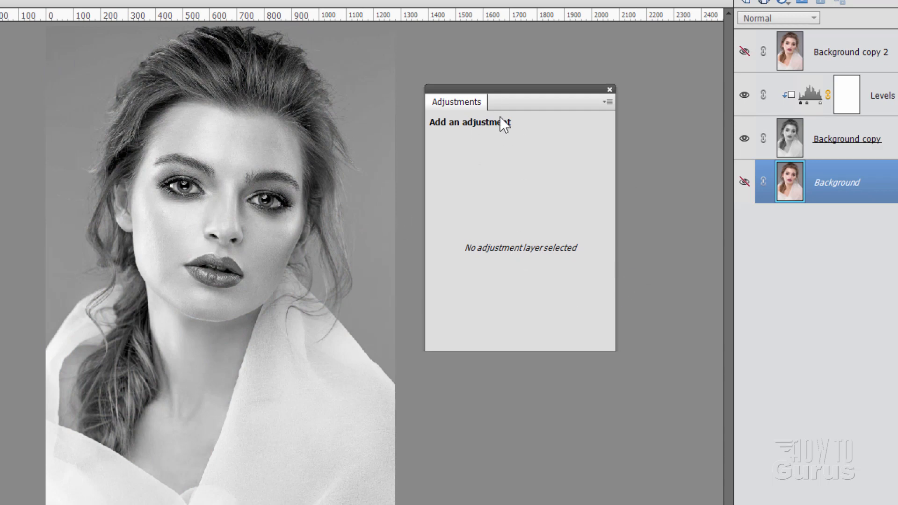
# Close the floating adjustment settings, reopen them from the Levels adjustment layer and move them a little farther from the portrait.
pyautogui.click(886, 96)
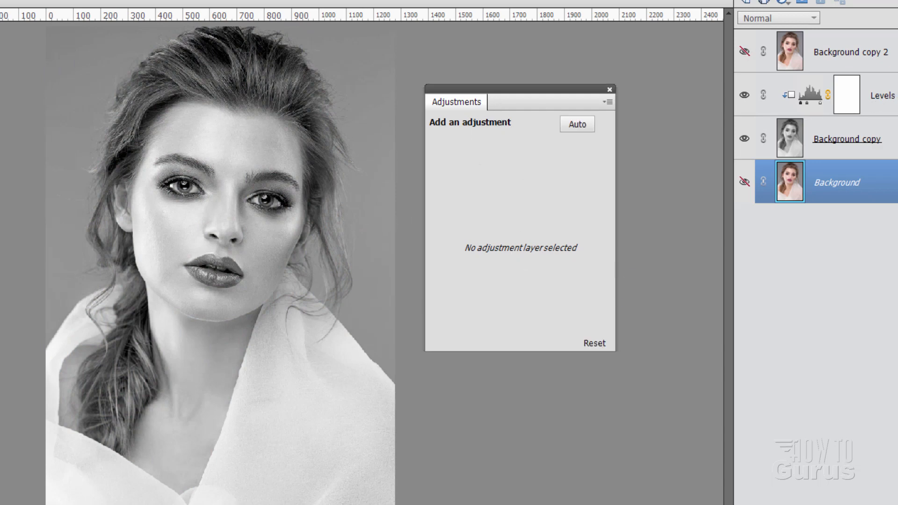
pyautogui.click(609, 89)
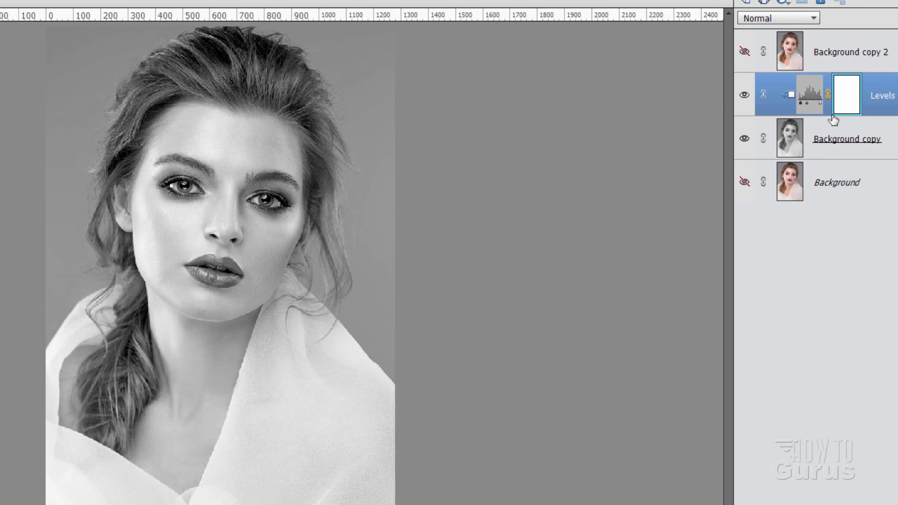
pyautogui.doubleClick(803, 102)
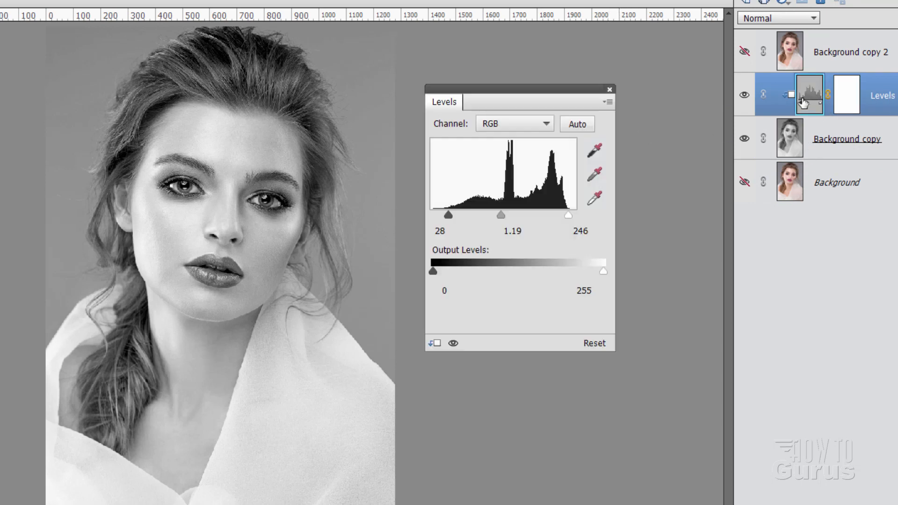
pyautogui.moveTo(495, 89); pyautogui.dragTo(517, 97)
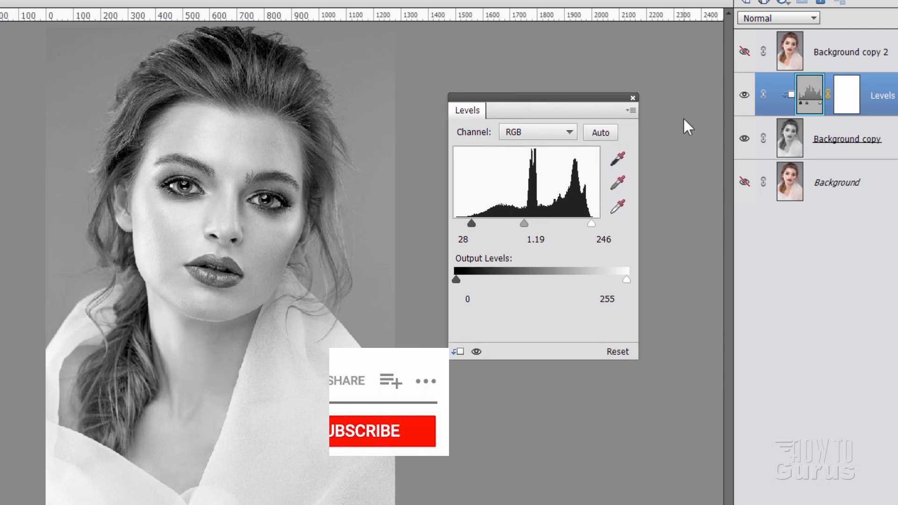